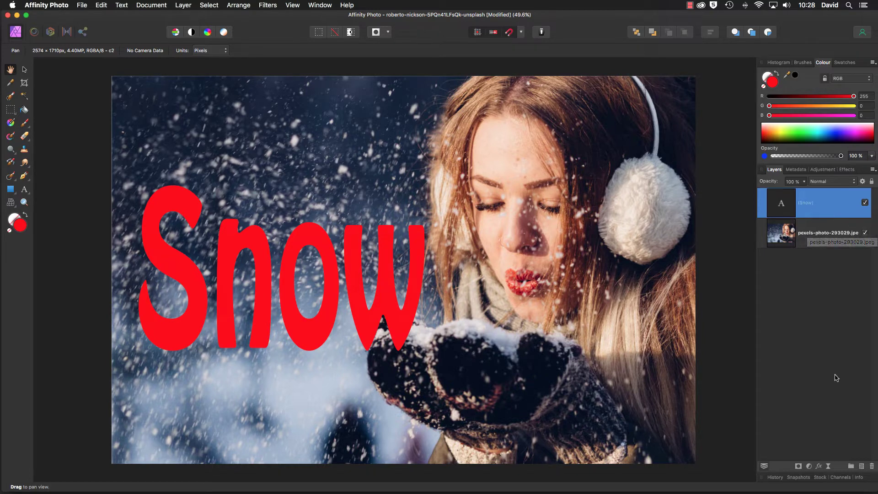
Step: Add a blank pixel layer above the Snow text and restore default black and white colours
left_click(861, 466)
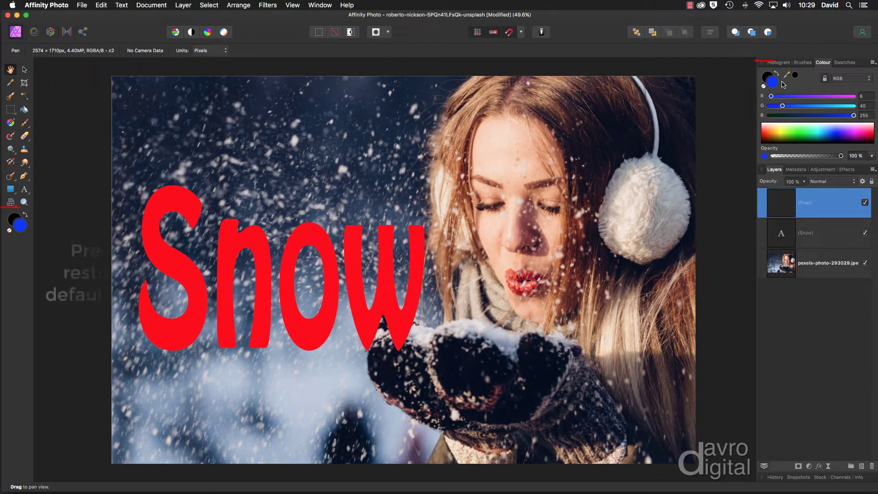
key("d")
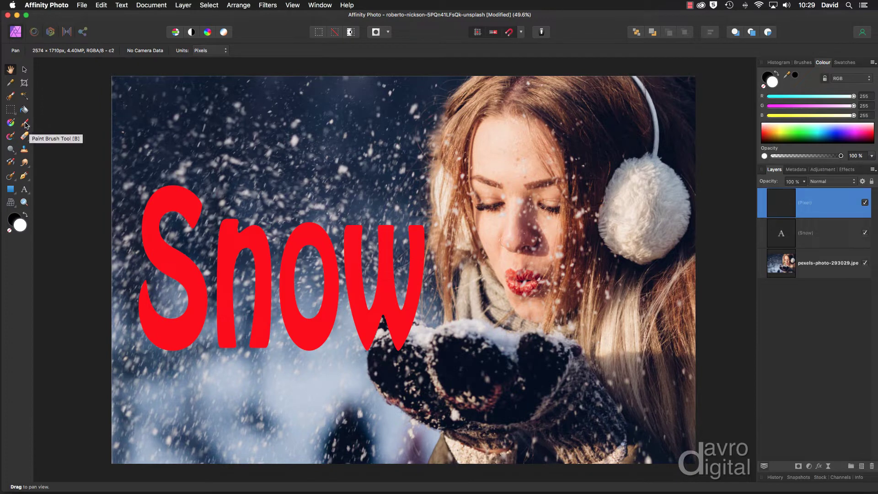
Step: Select the Paint Brush Tool and choose the 64 px Round Brush from the Basic category
left_click(29, 124)
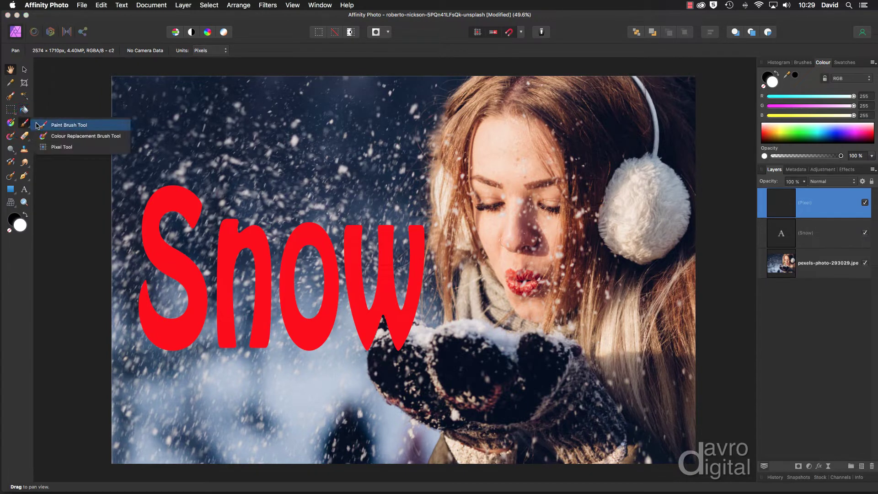
left_click(36, 125)
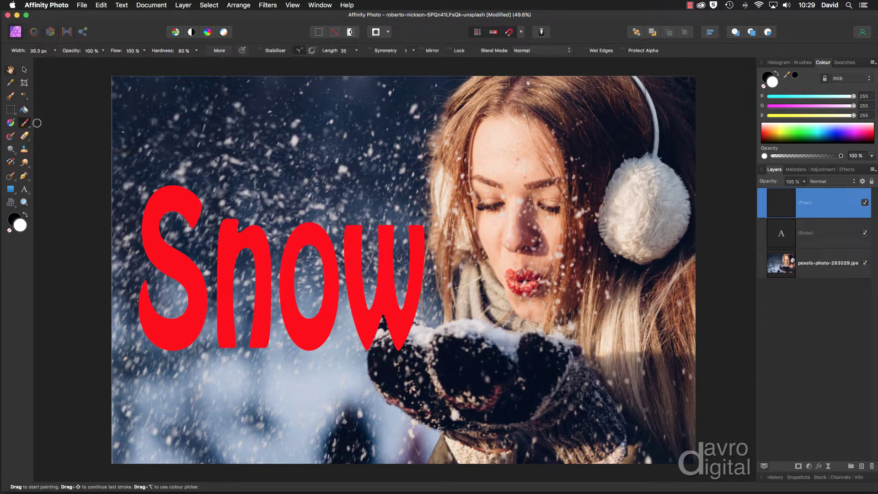
left_click(803, 63)
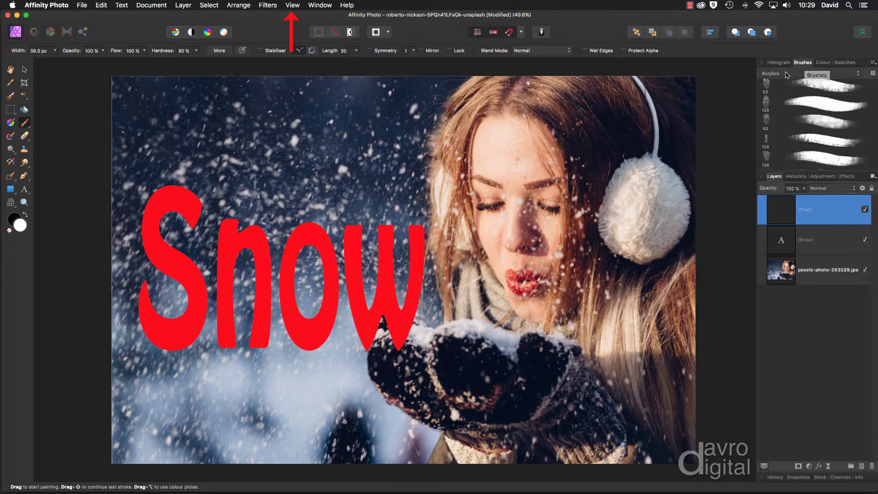
left_click(804, 73)
left_click(782, 81)
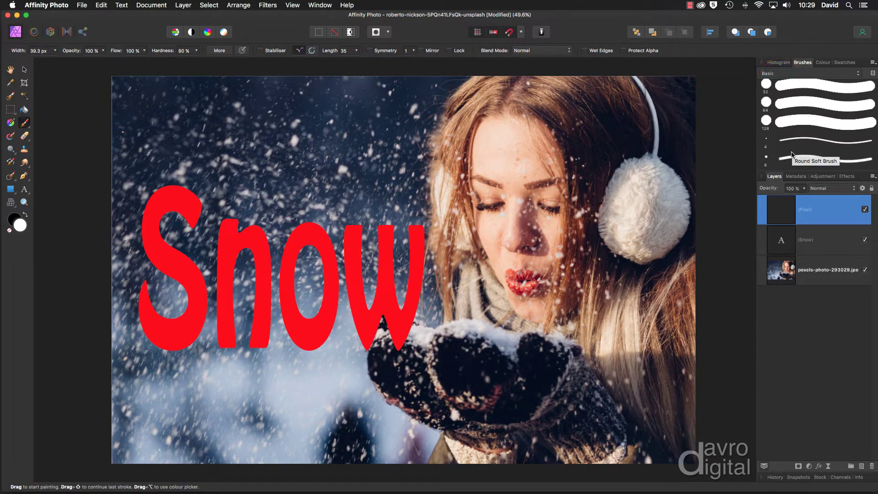
left_click(792, 104)
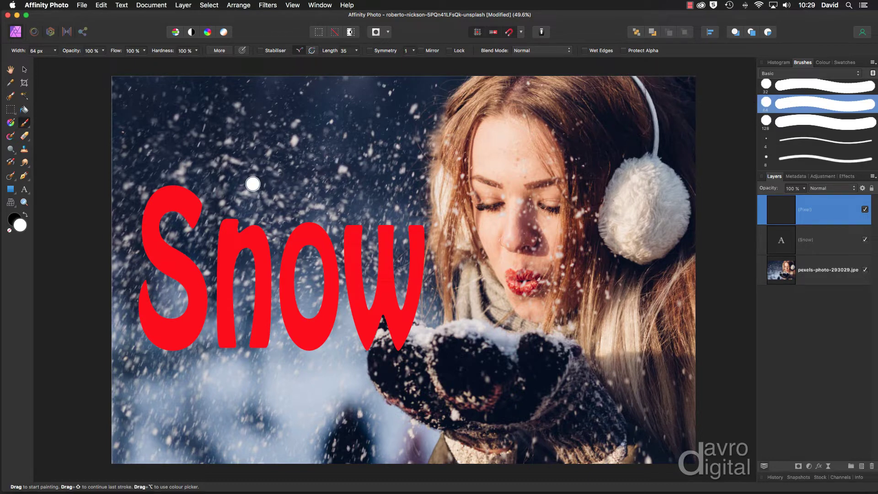
Step: Zoom to 100% on the S and set the brush to 80% hardness and 39.3 px width
key("super+1")
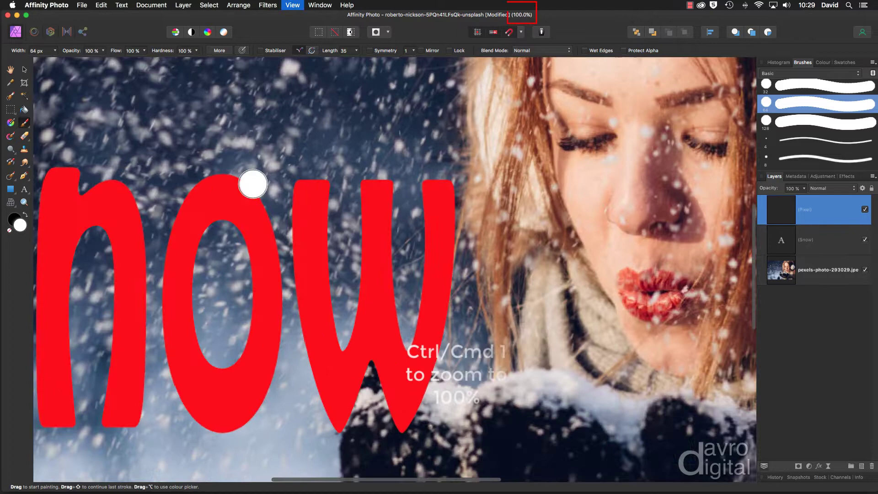
key("space")
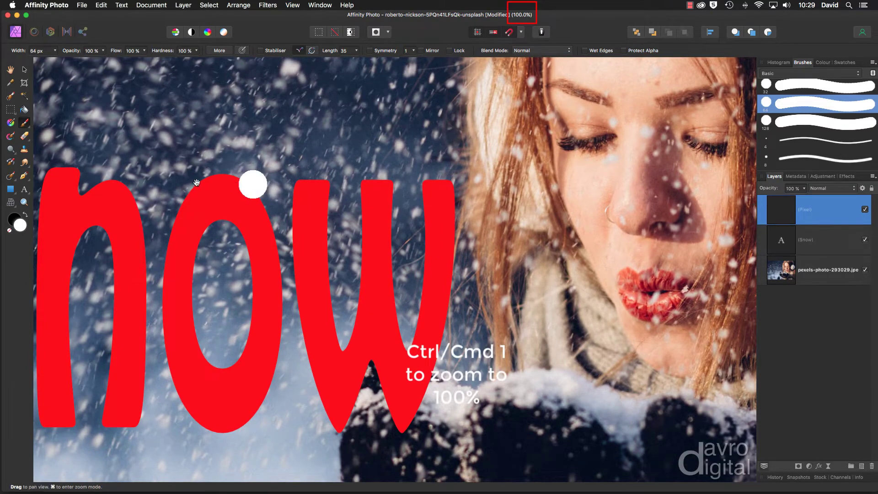
left_click_drag(197, 182, 450, 200)
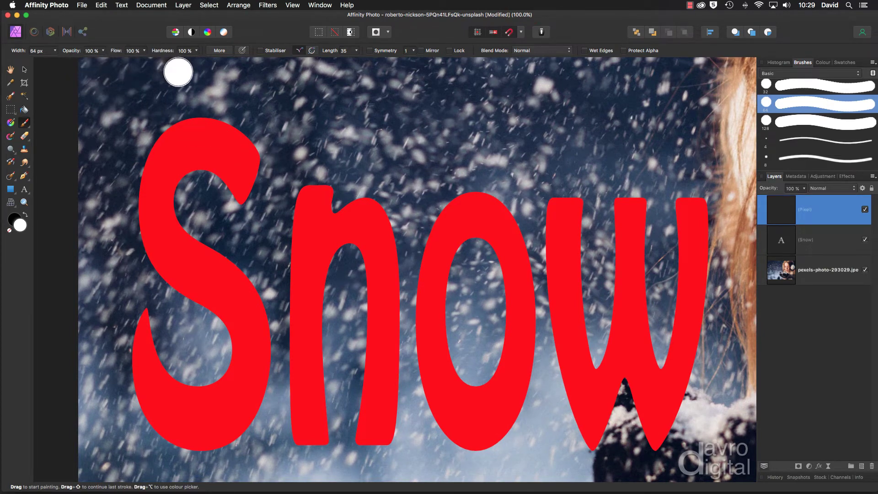
left_click(197, 51)
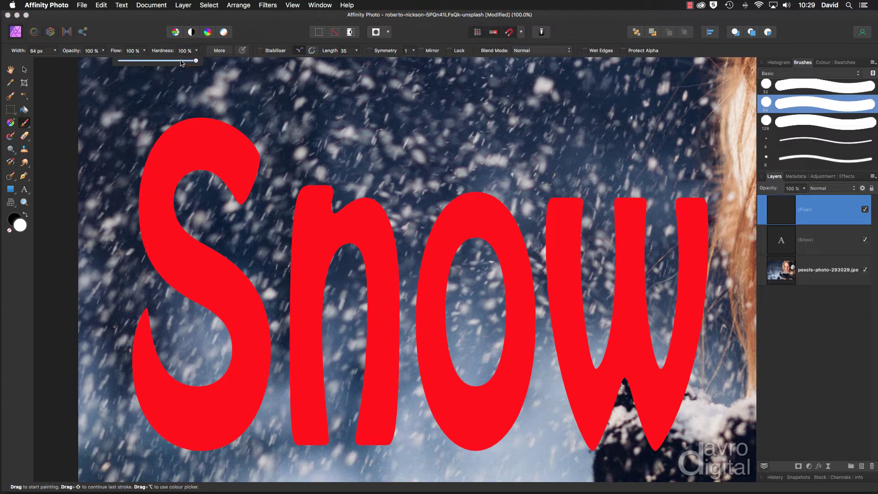
left_click(181, 61)
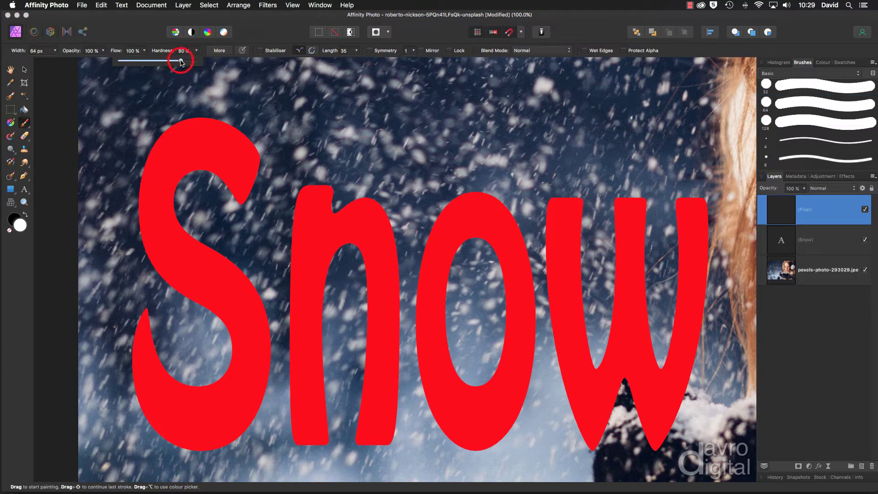
left_click(148, 35)
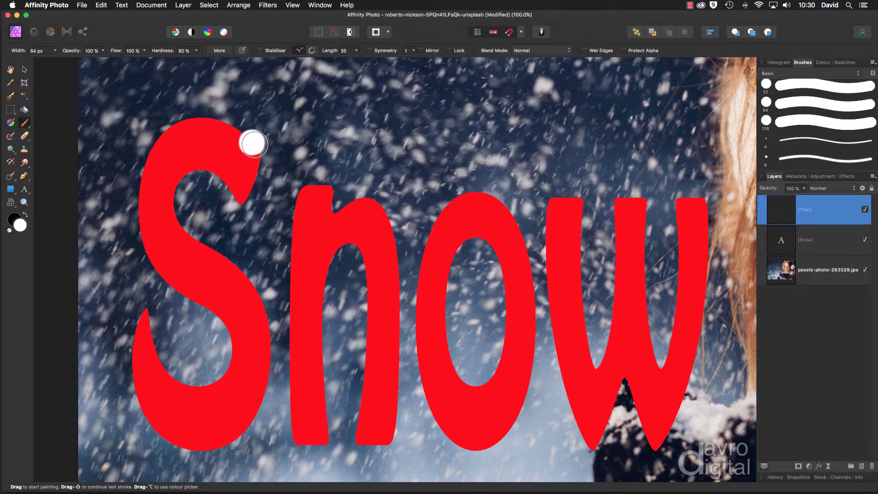
key("bracketleft")
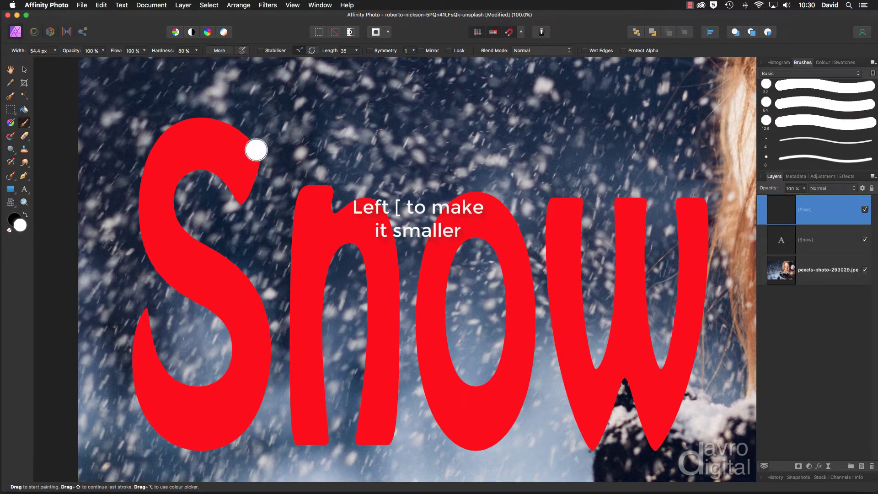
key("bracketleft")
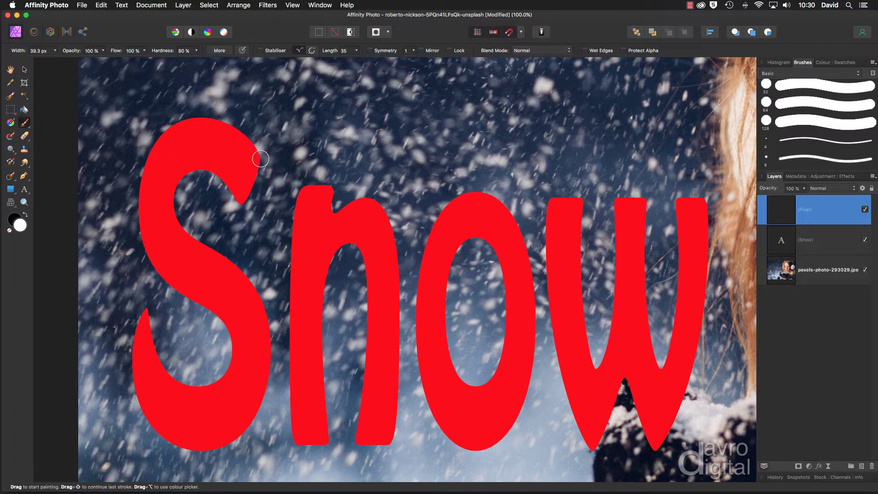
Step: Paint a white snow cap along the top curve of the S
left_click(260, 159)
left_click(252, 149)
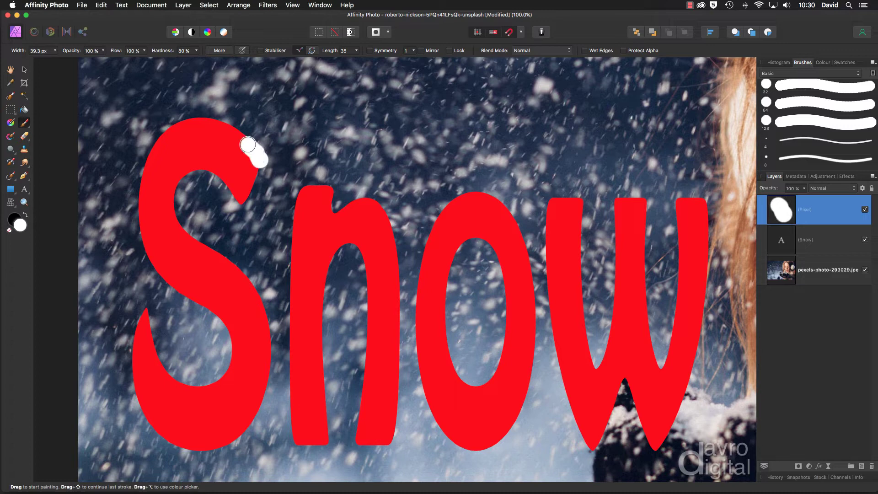
left_click(243, 141)
left_click(236, 131)
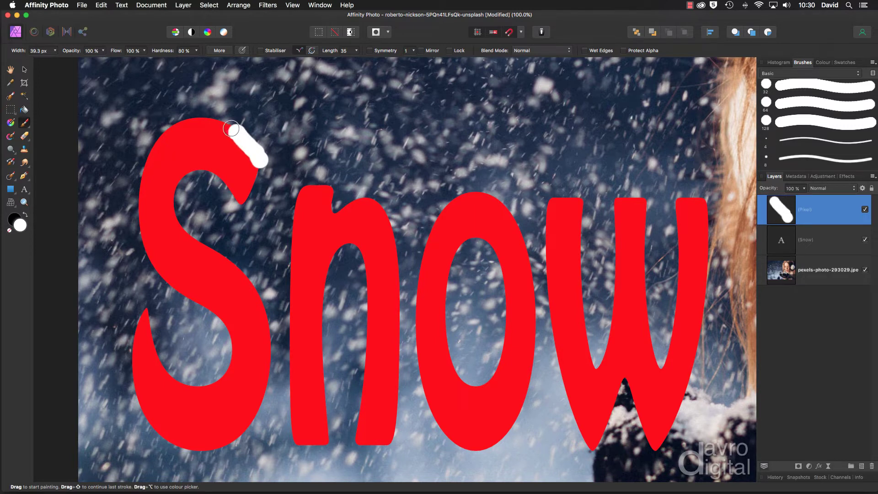
left_click(230, 129)
left_click(211, 123)
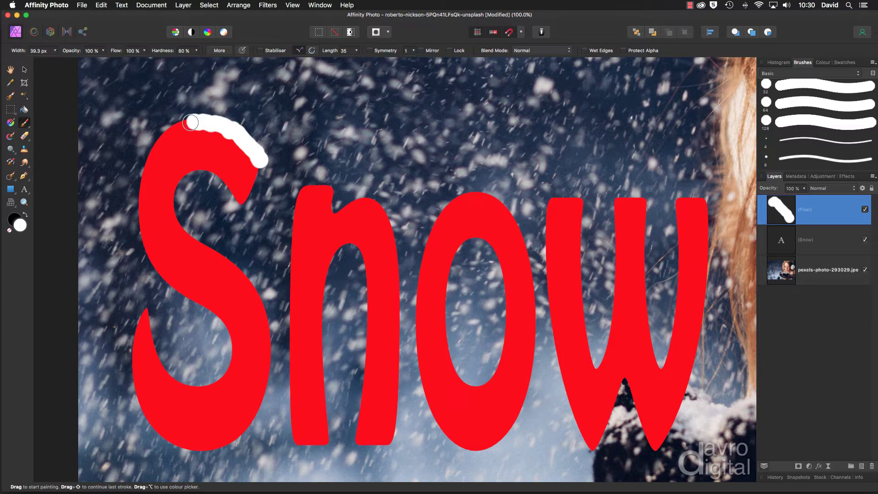
mouse_move(191, 122)
left_mouse_down()
mouse_move(157, 139)
mouse_move(137, 188)
left_mouse_up()
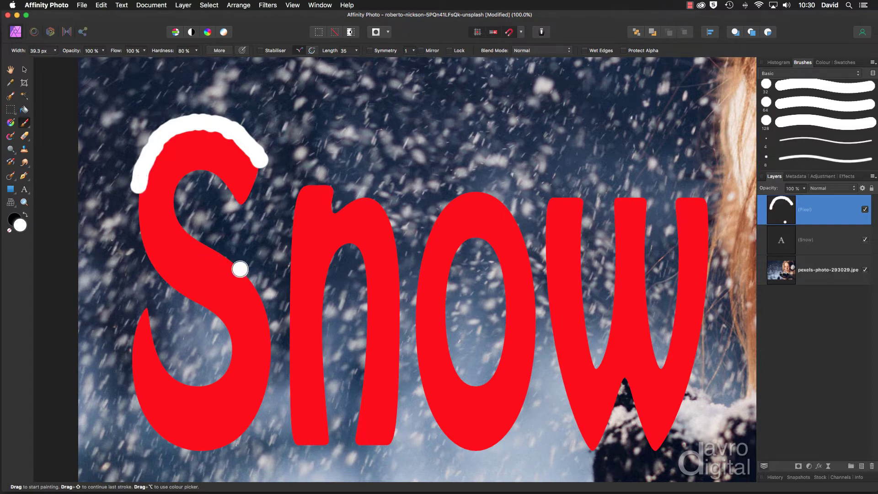
Step: Paint white snow on the S's middle curve, tail and bottom curve, undoing a stray dab
mouse_move(231, 260)
left_mouse_down()
mouse_move(256, 287)
mouse_move(265, 315)
left_mouse_up()
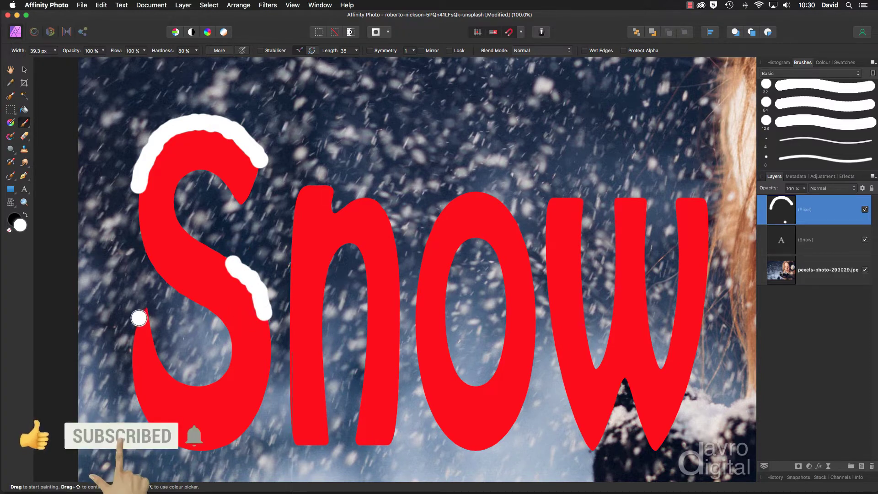
left_click_drag(140, 314, 146, 323)
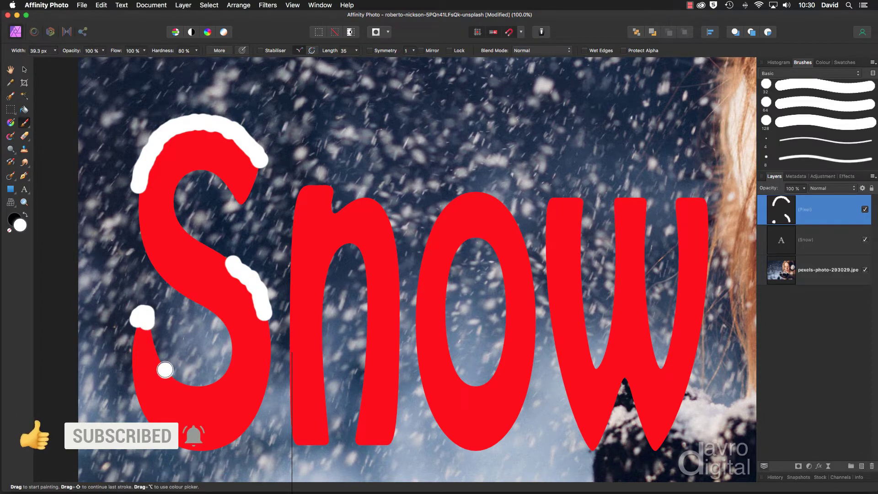
left_click_drag(162, 368, 207, 383)
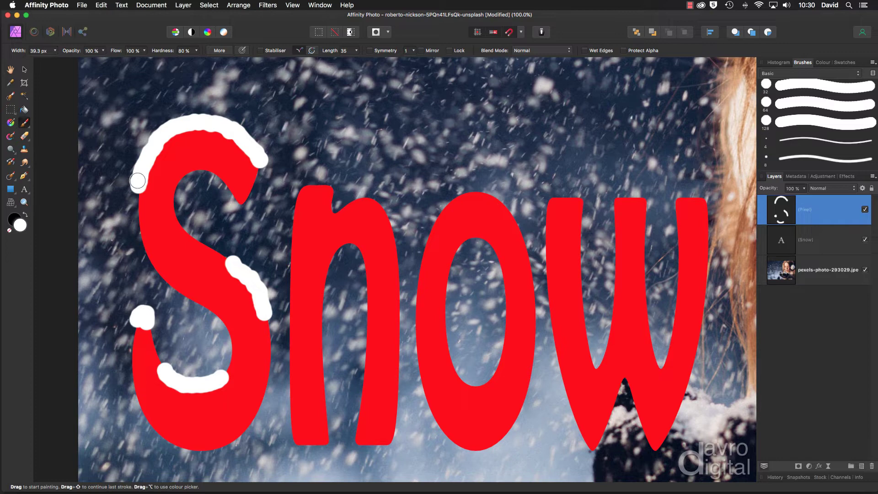
left_click_drag(138, 207, 139, 214)
key("super+z")
Step: Switch to the Smudge Brush Tool with the Calligraphic 01 brush from the Pens category
left_click(24, 164)
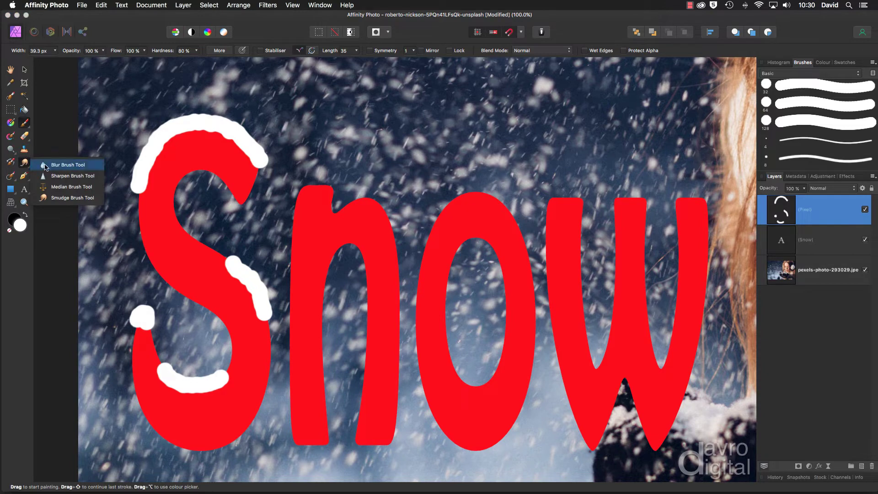
left_click(52, 198)
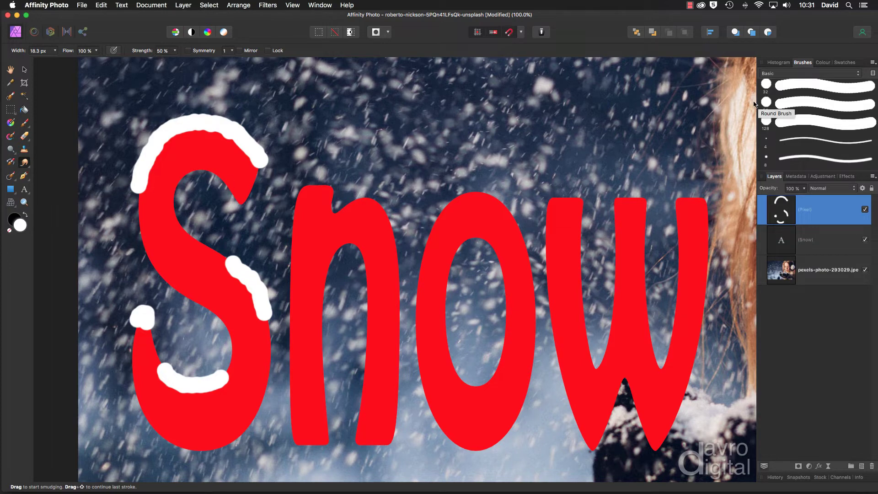
left_click(794, 73)
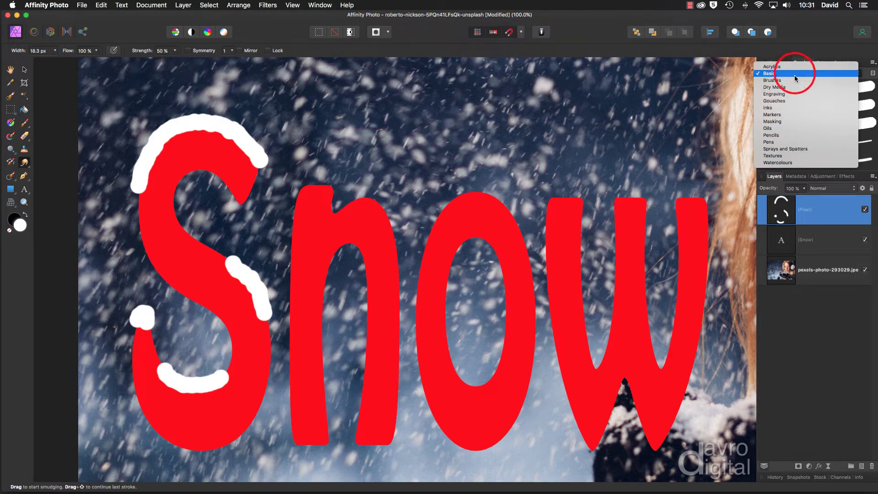
left_click(782, 142)
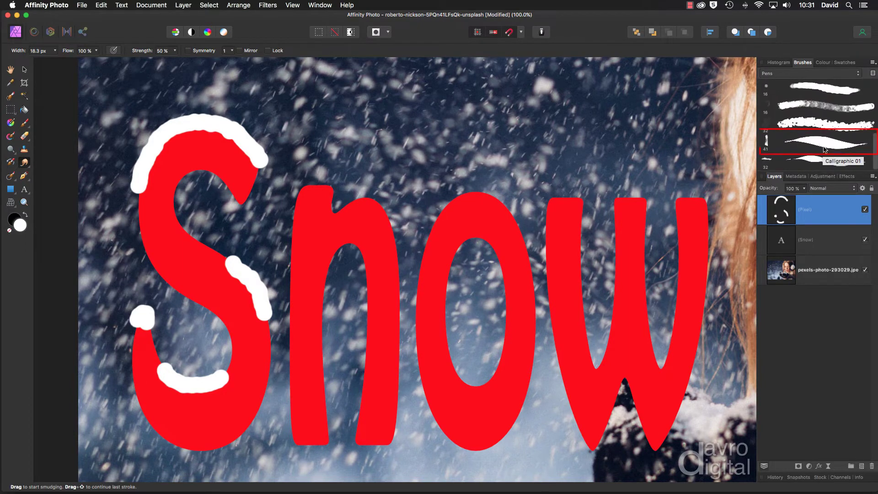
left_click(818, 143)
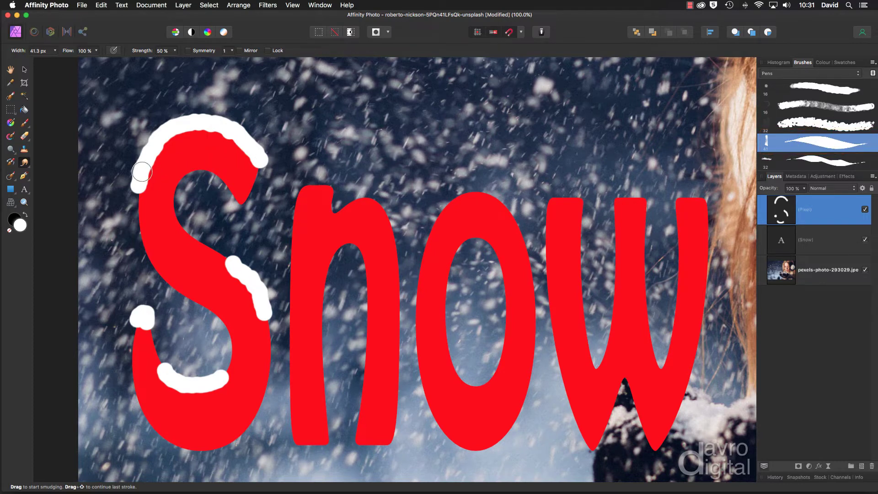
Step: Shrink the smudge brush and pull icicle drips down from the S's top snow cap
key("bracketleft")
key("bracketleft")
key("bracketleft")
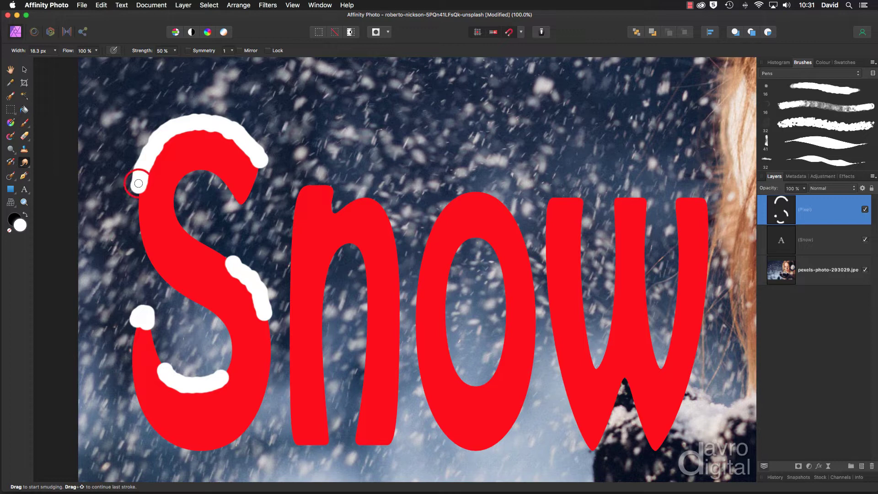
mouse_move(138, 184)
left_mouse_down()
mouse_move(137, 238)
mouse_move(139, 181)
mouse_move(138, 226)
mouse_move(138, 195)
left_mouse_up()
mouse_move(150, 159)
left_mouse_down()
mouse_move(151, 205)
mouse_move(142, 157)
mouse_move(154, 157)
mouse_move(157, 141)
mouse_move(157, 172)
mouse_move(157, 160)
mouse_move(158, 169)
mouse_move(140, 158)
left_mouse_up()
mouse_move(210, 124)
left_mouse_down()
mouse_move(210, 133)
mouse_move(227, 131)
mouse_move(229, 151)
mouse_move(263, 163)
mouse_move(265, 154)
mouse_move(259, 197)
left_mouse_up()
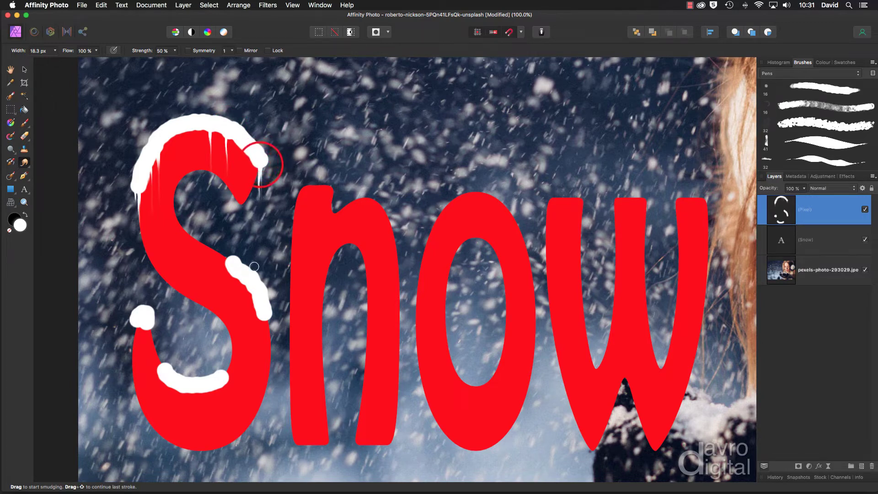
mouse_move(192, 131)
left_mouse_down()
mouse_move(182, 130)
mouse_move(186, 120)
mouse_move(178, 136)
mouse_move(186, 122)
mouse_move(167, 124)
mouse_move(171, 145)
mouse_move(167, 133)
left_mouse_up()
Step: Smudge icicle drips down from the snow on the S's middle curve
left_click_drag(233, 266, 233, 297)
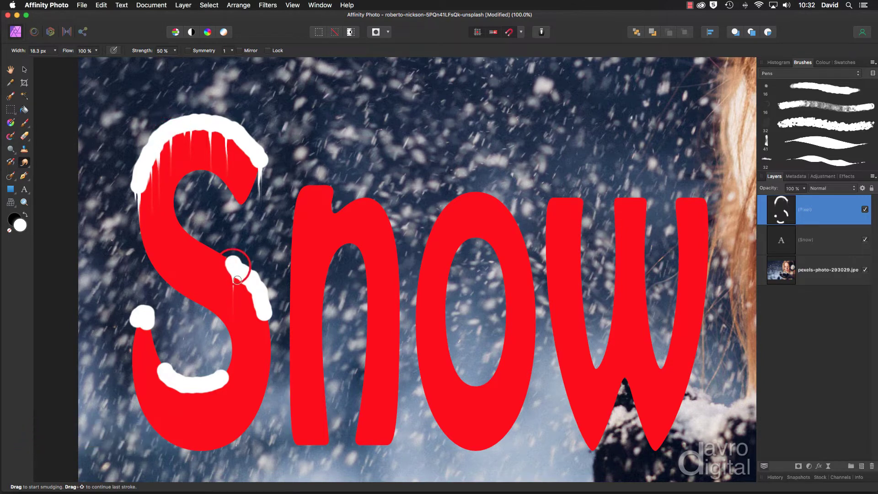
mouse_move(234, 263)
left_mouse_down()
mouse_move(233, 315)
mouse_move(245, 275)
mouse_move(249, 318)
left_mouse_up()
mouse_move(252, 281)
left_mouse_down()
mouse_move(249, 318)
mouse_move(258, 301)
mouse_move(265, 345)
left_mouse_up()
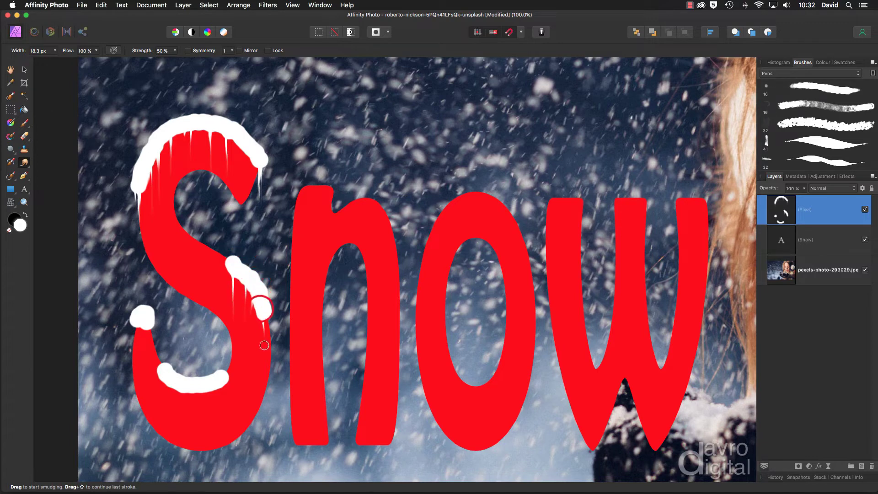
left_click_drag(262, 308, 264, 347)
mouse_move(269, 312)
left_mouse_down()
mouse_move(265, 352)
mouse_move(266, 331)
left_mouse_up()
mouse_move(261, 292)
left_mouse_down()
mouse_move(265, 338)
mouse_move(265, 320)
left_mouse_up()
Step: Pull drips from the S's lower tip and bottom snow arc, and tidy the upper red tip
left_click_drag(146, 321, 146, 365)
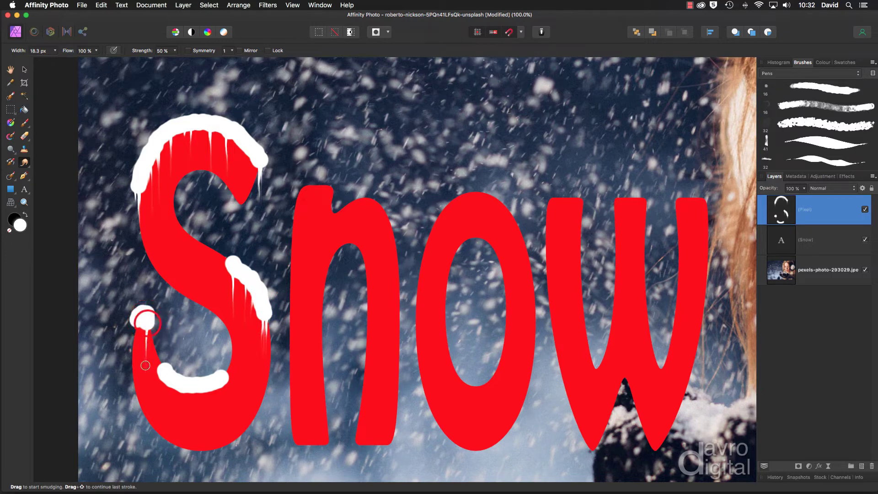
mouse_move(137, 317)
left_mouse_down()
mouse_move(151, 385)
mouse_move(179, 402)
mouse_move(167, 379)
mouse_move(161, 423)
mouse_move(170, 379)
mouse_move(169, 419)
left_mouse_up()
left_click_drag(181, 370, 183, 430)
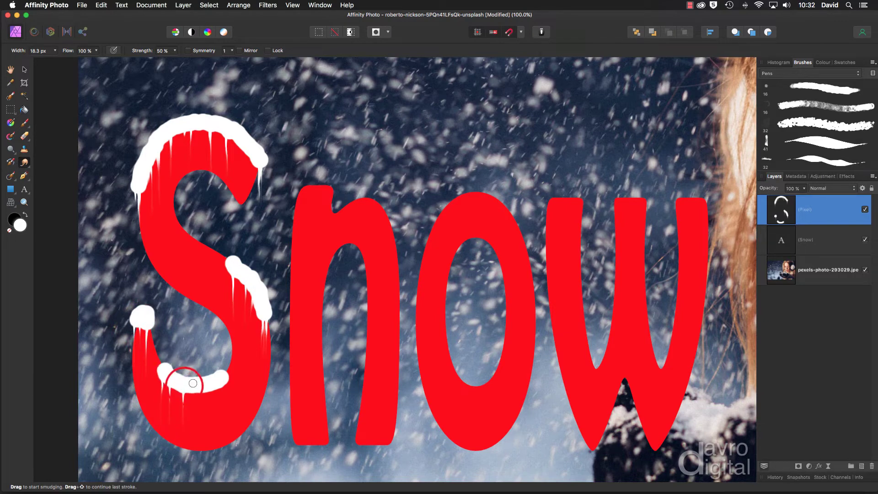
mouse_move(193, 383)
left_mouse_down()
mouse_move(193, 426)
mouse_move(206, 387)
mouse_move(204, 433)
mouse_move(190, 386)
mouse_move(191, 425)
left_mouse_up()
left_click_drag(192, 379, 191, 415)
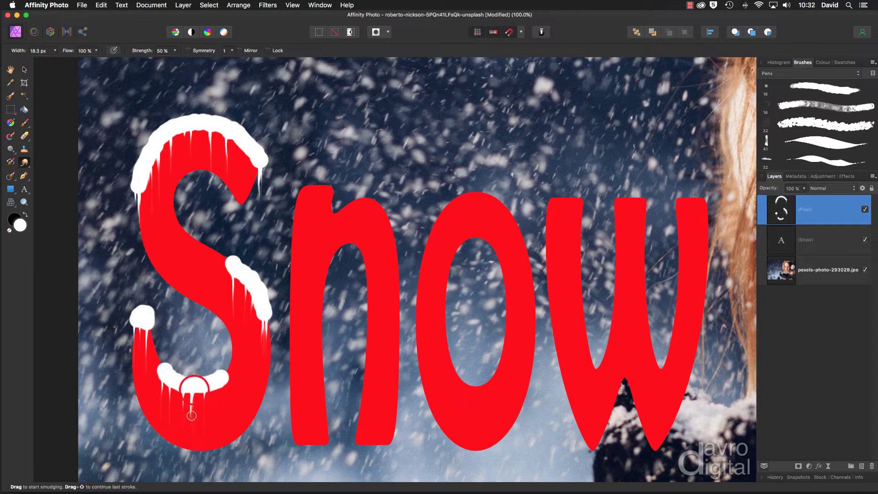
mouse_move(196, 384)
left_mouse_down()
mouse_move(202, 419)
mouse_move(223, 389)
left_mouse_up()
left_click_drag(240, 189, 248, 165)
Step: Add an Emboss-type Bevel / Emboss effect lit at 112.3° azimuth and 7.1° elevation
left_click(818, 466)
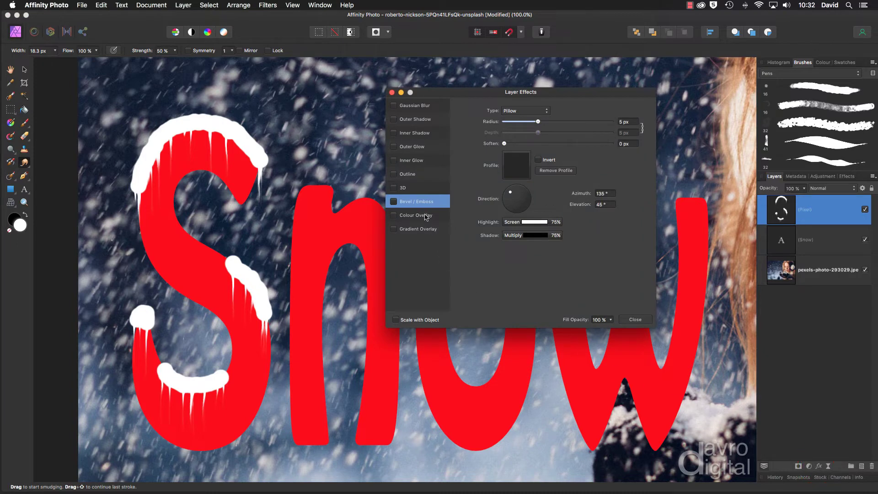
left_click(394, 201)
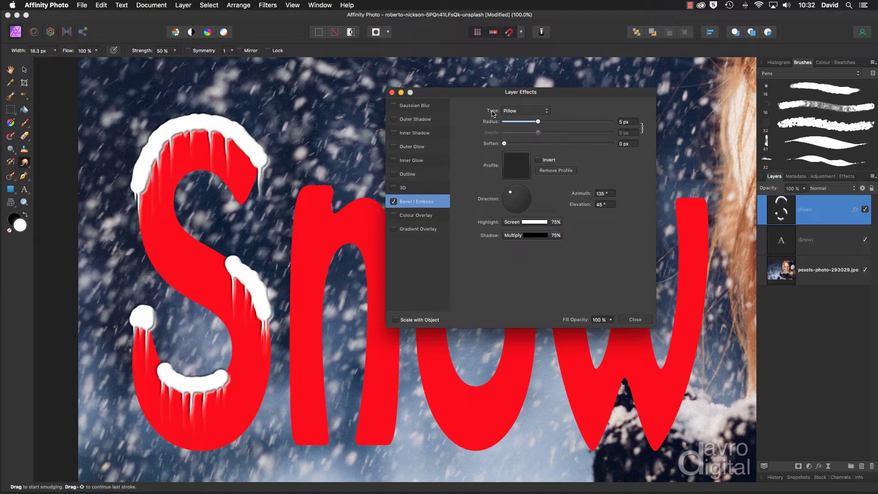
left_click(516, 113)
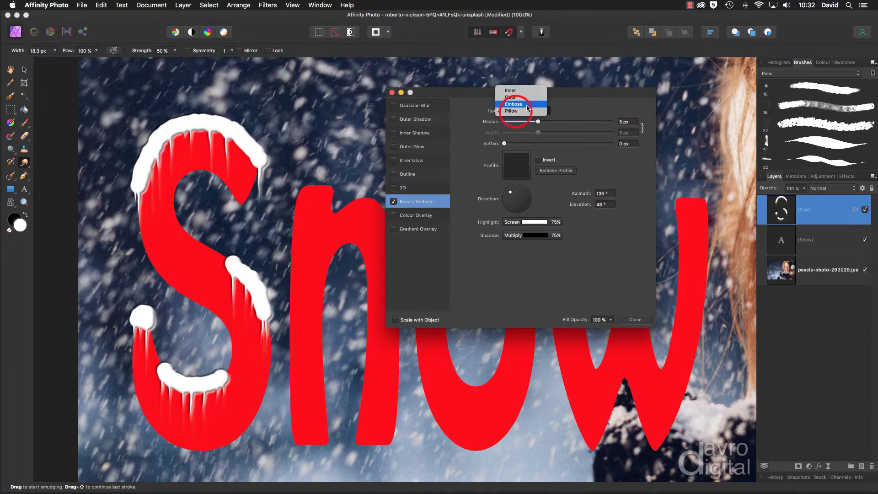
left_click(522, 105)
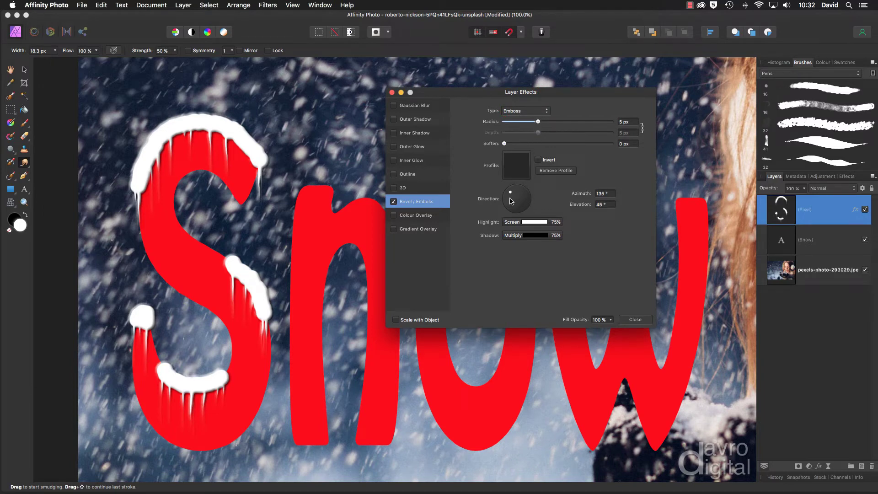
left_click_drag(511, 194, 511, 191)
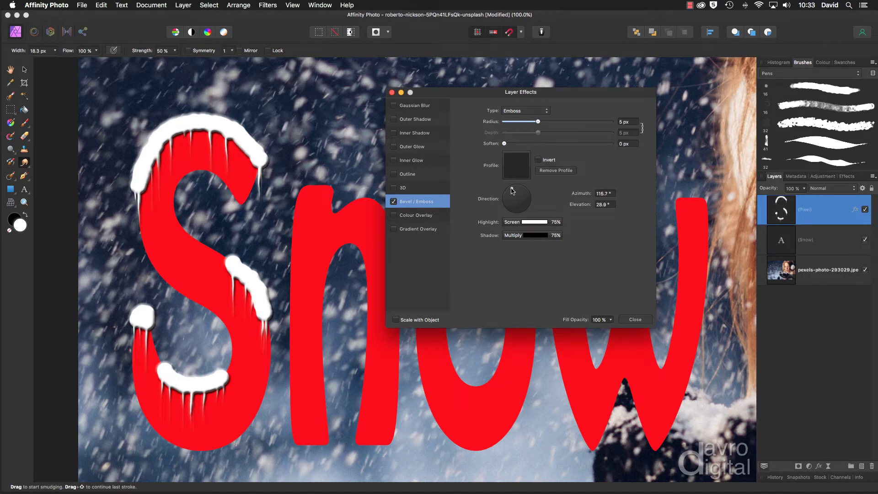
left_click_drag(512, 191, 512, 189)
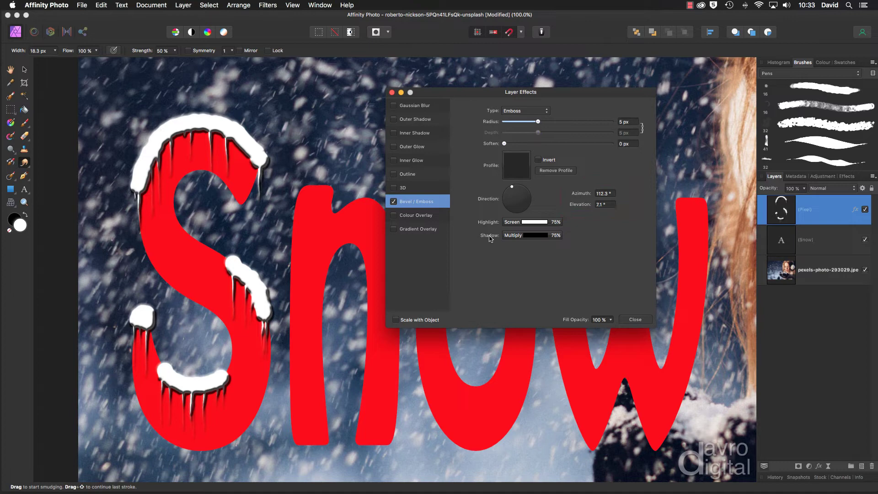
Step: Make the Emboss shadow colour light blue at 44% opacity
left_click(532, 237)
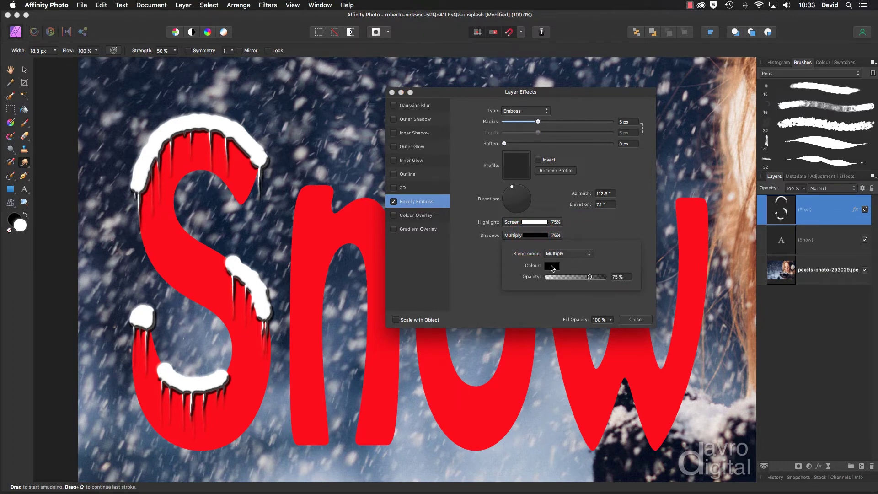
left_click(552, 266)
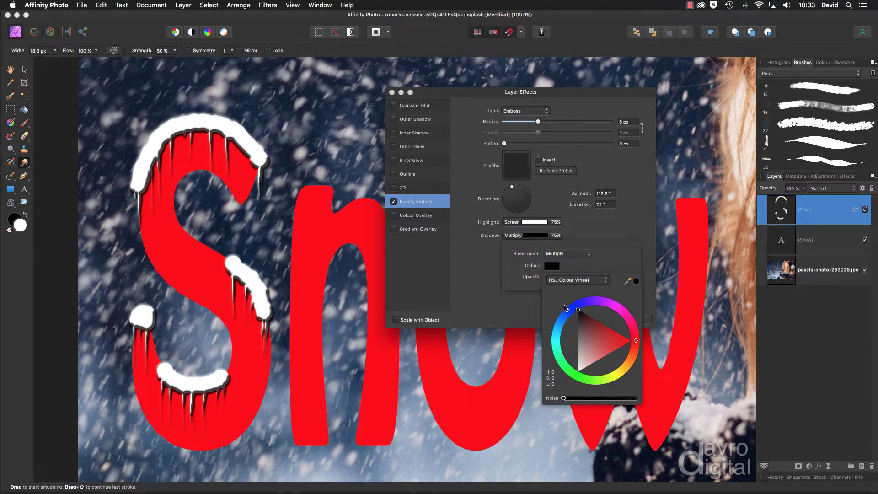
mouse_move(566, 320)
left_mouse_down()
mouse_move(593, 343)
mouse_move(594, 330)
left_mouse_up()
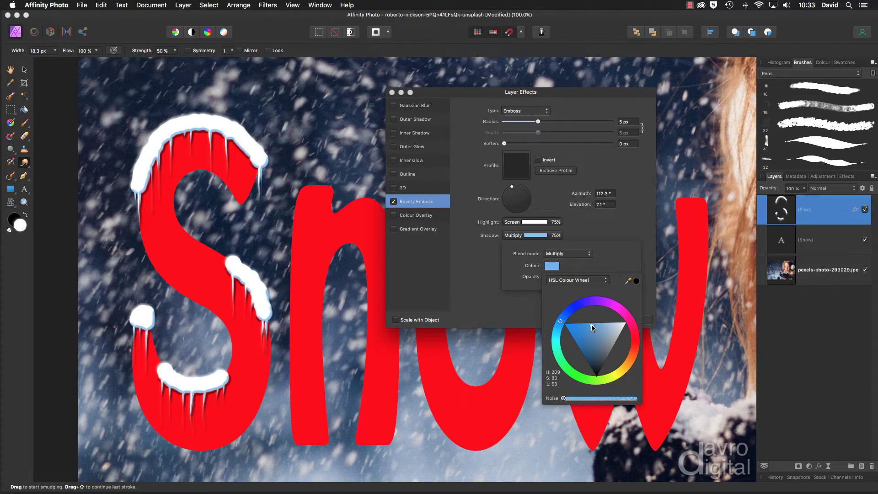
left_click(526, 285)
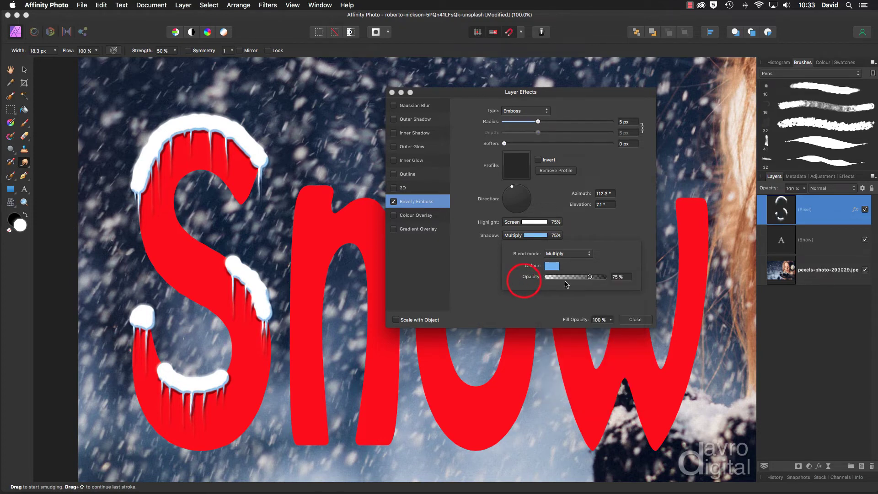
left_click_drag(592, 279, 575, 279)
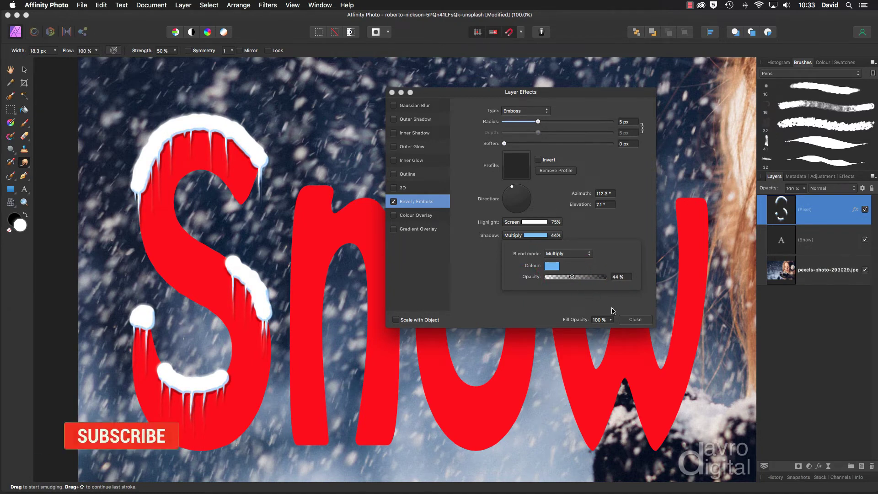
Step: Close Layer Effects and smudge finer icicle drips from the S's top snow cap
left_click(631, 318)
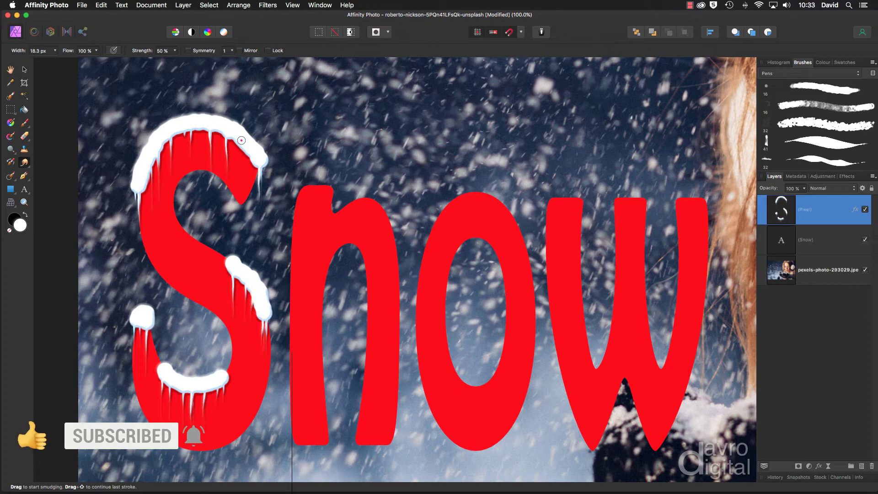
mouse_move(240, 144)
left_mouse_down()
mouse_move(242, 133)
mouse_move(241, 170)
mouse_move(239, 151)
mouse_move(207, 134)
mouse_move(184, 138)
mouse_move(186, 156)
mouse_move(195, 158)
left_mouse_up()
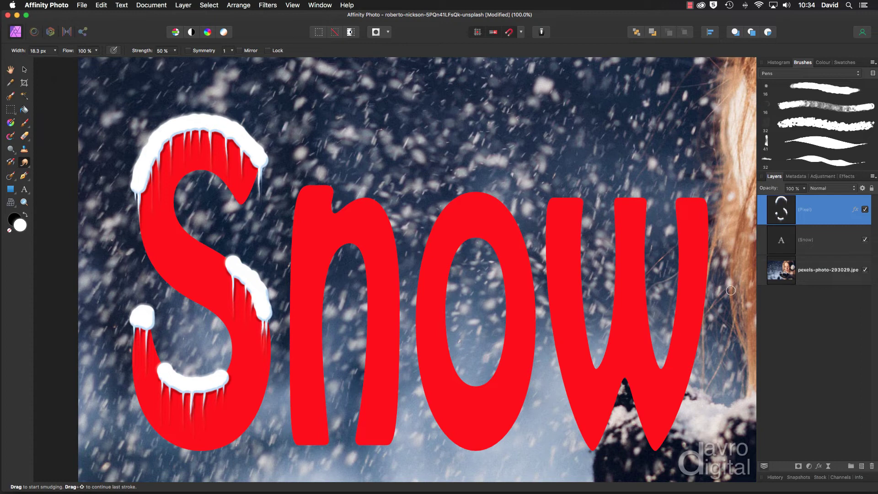
Step: Add a monochromatic Add Noise live filter to the snow layer at 29% intensity
left_click(828, 466)
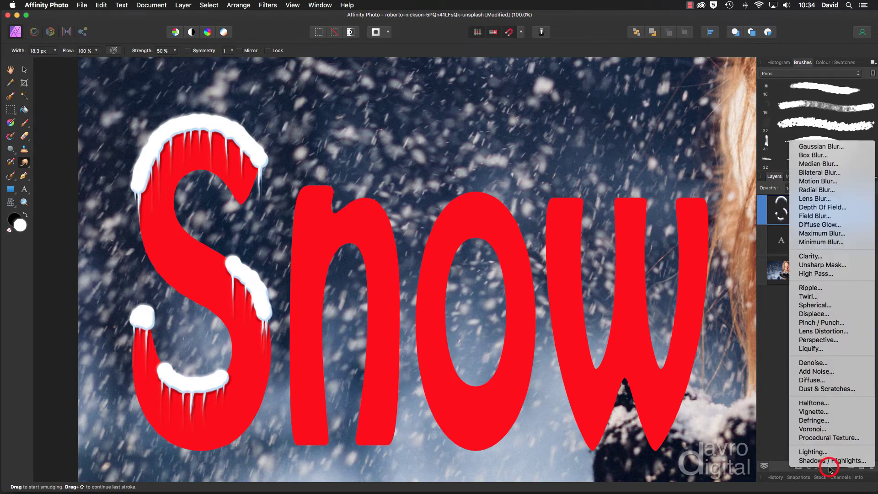
left_click(824, 371)
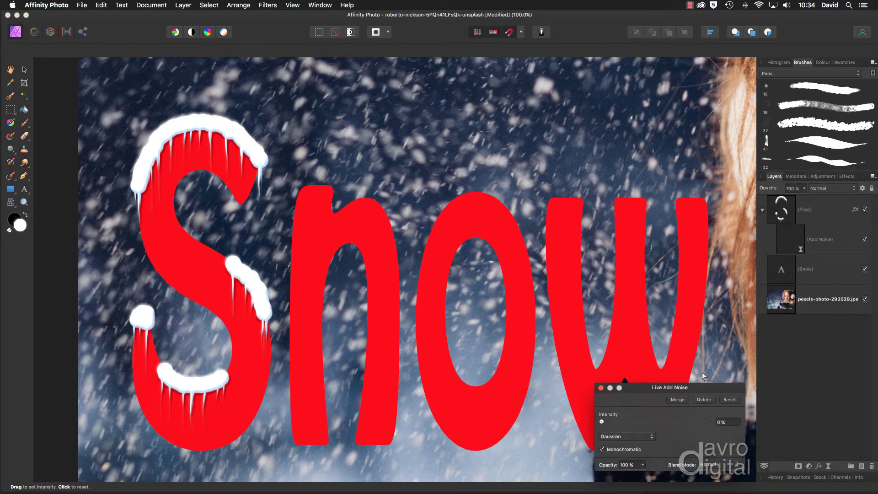
left_click_drag(695, 389, 401, 140)
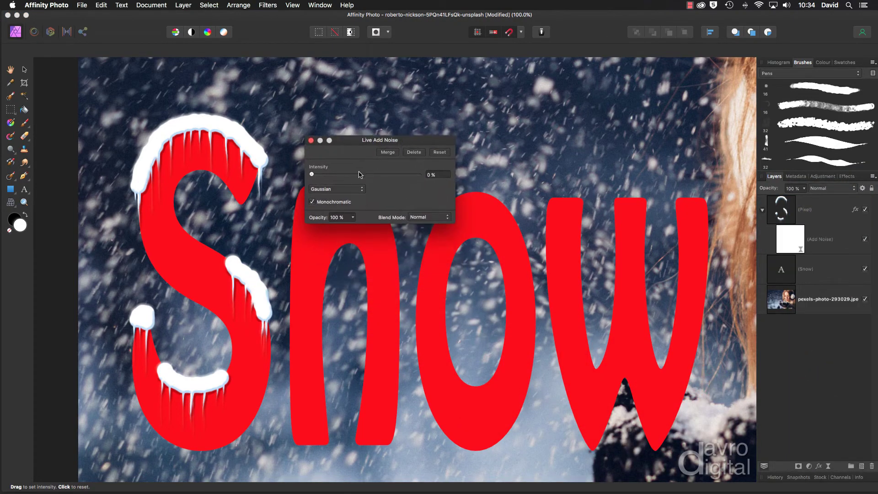
left_click_drag(348, 175, 353, 176)
left_click(313, 203)
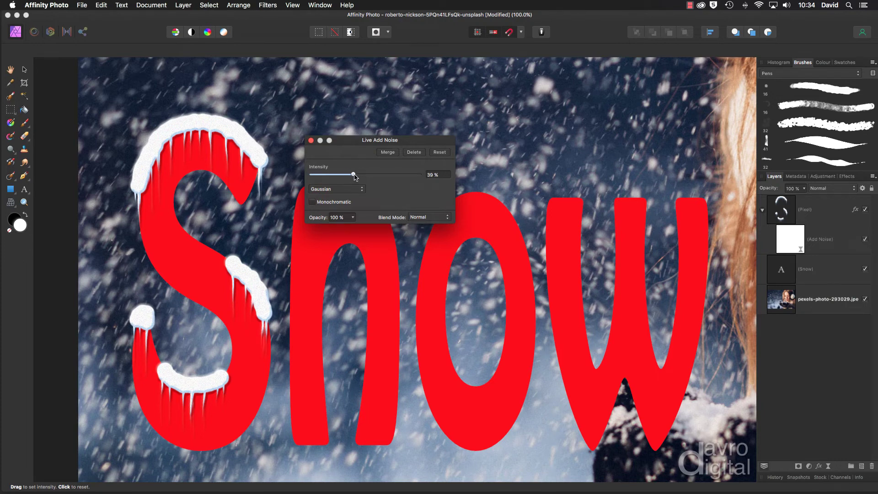
left_click_drag(355, 177, 345, 176)
left_click(332, 204)
left_click(310, 141)
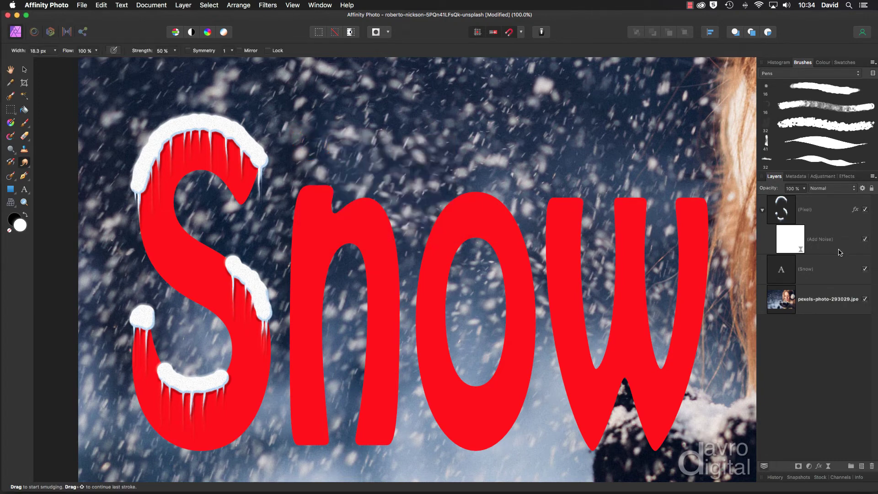
Step: Zoom to fit and restore the 22 December 2021 snapshot with snow caps on every letter
key("super+0")
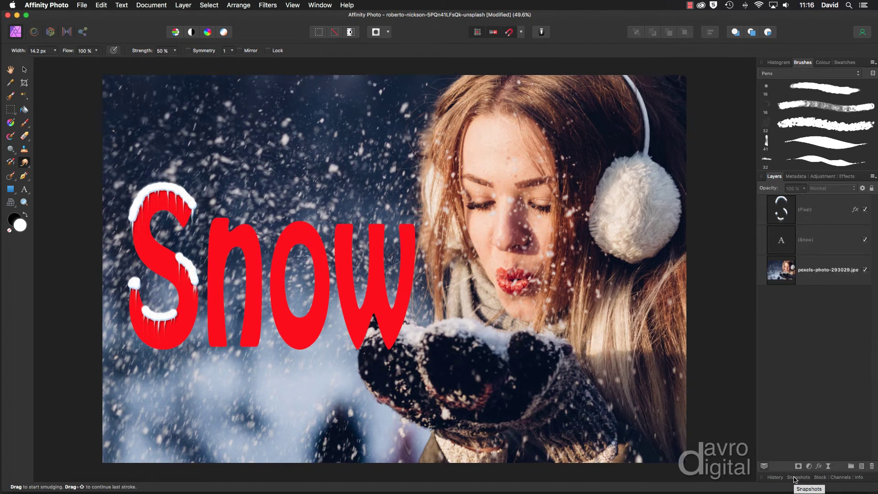
left_click(798, 477)
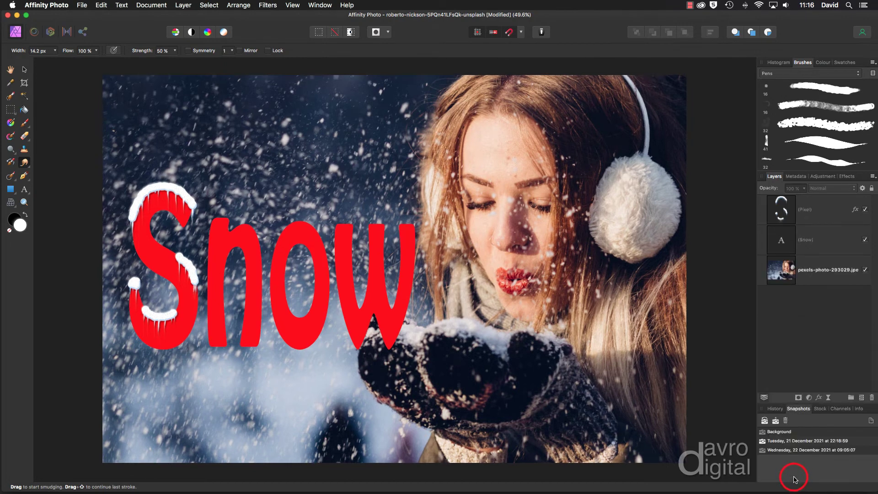
left_click(787, 450)
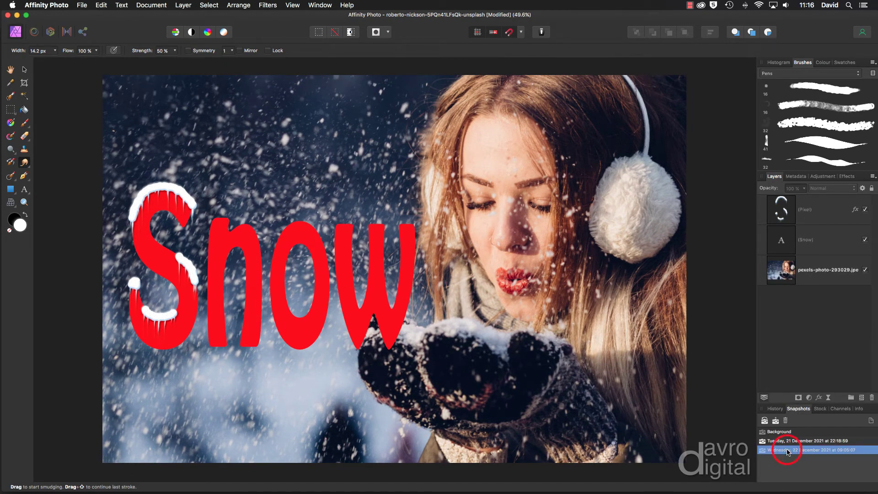
left_click(765, 421)
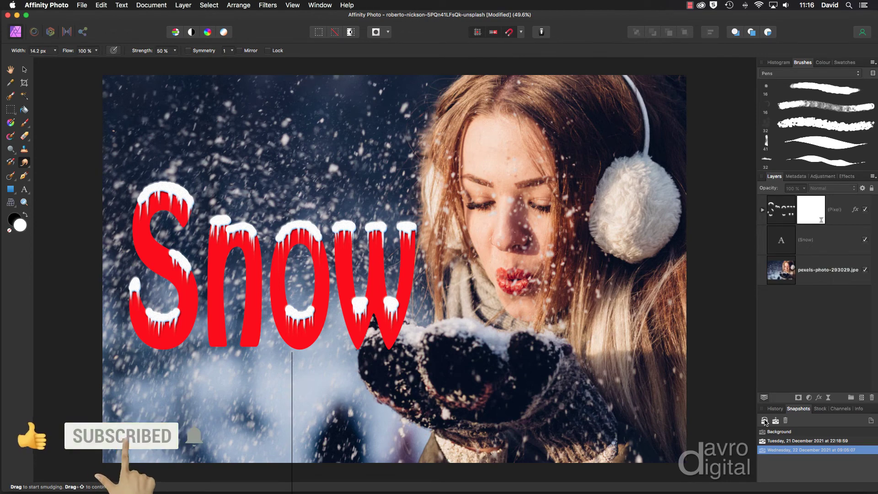
Step: Rename the pixel layer holding the noise filter to Snow
left_click(762, 211)
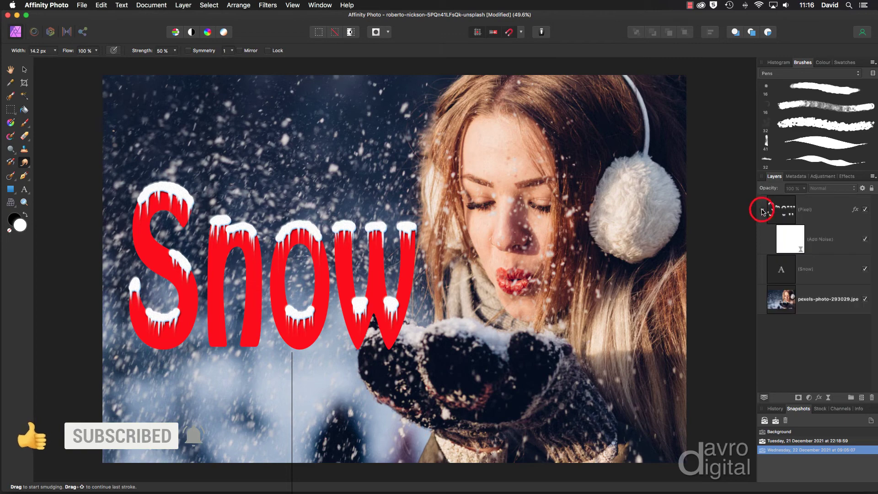
double_click(804, 212)
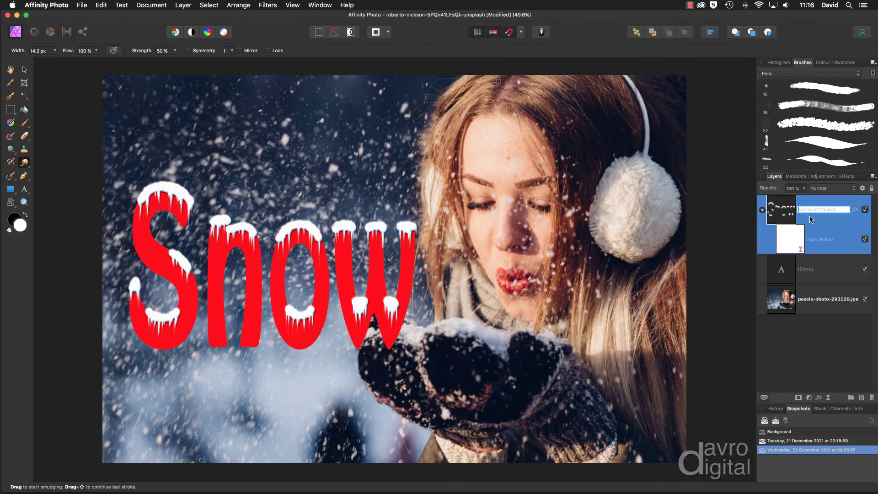
type("Snow")
key("Return")
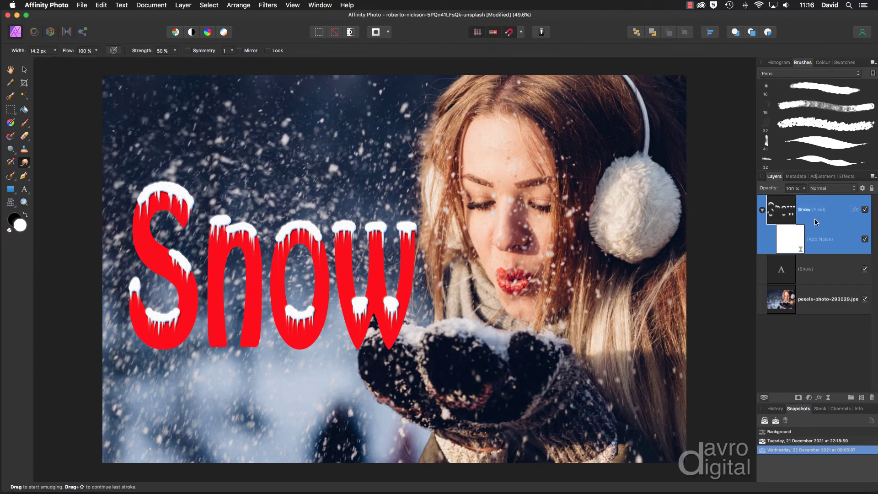
Step: Give the Snow layer a Bevel/Emboss with 11.2 px radius and 20% highlight opacity
left_click(858, 211)
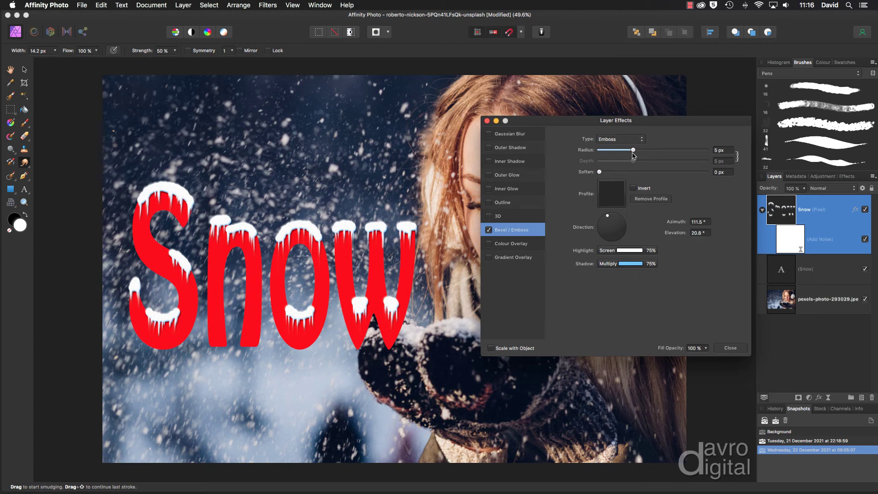
left_click_drag(632, 150, 643, 151)
left_click_drag(645, 153, 648, 153)
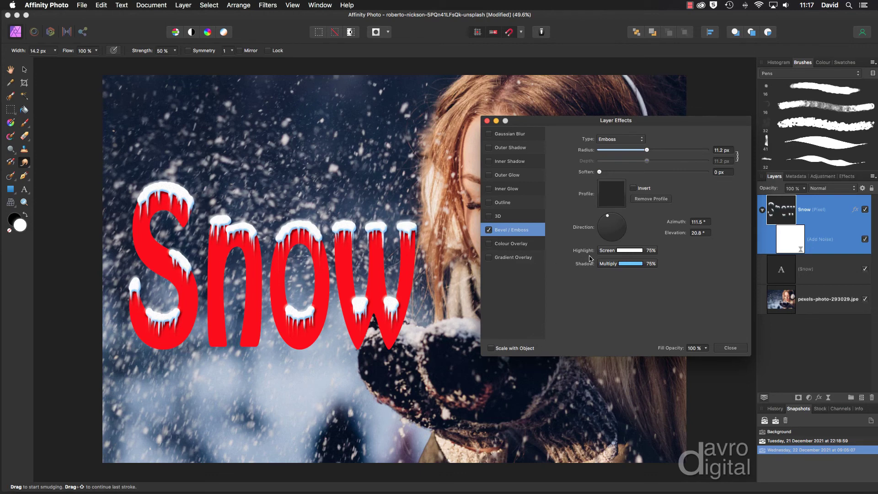
left_click(606, 251)
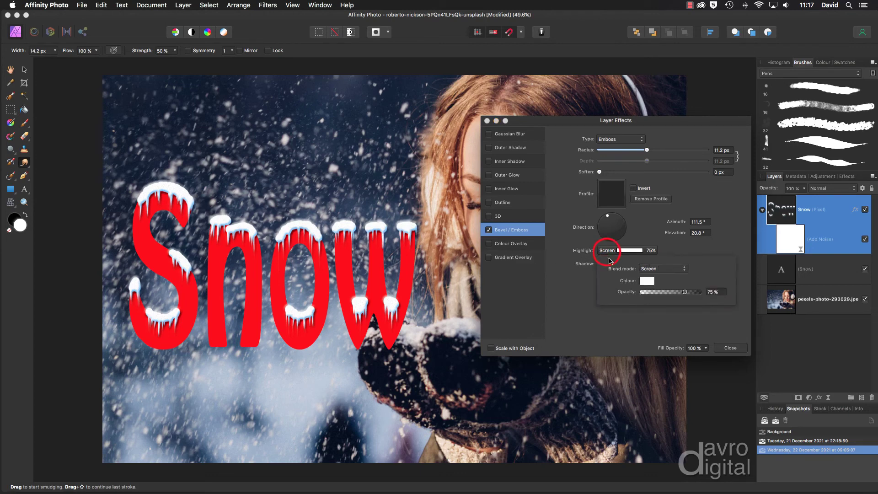
left_click_drag(687, 293, 654, 293)
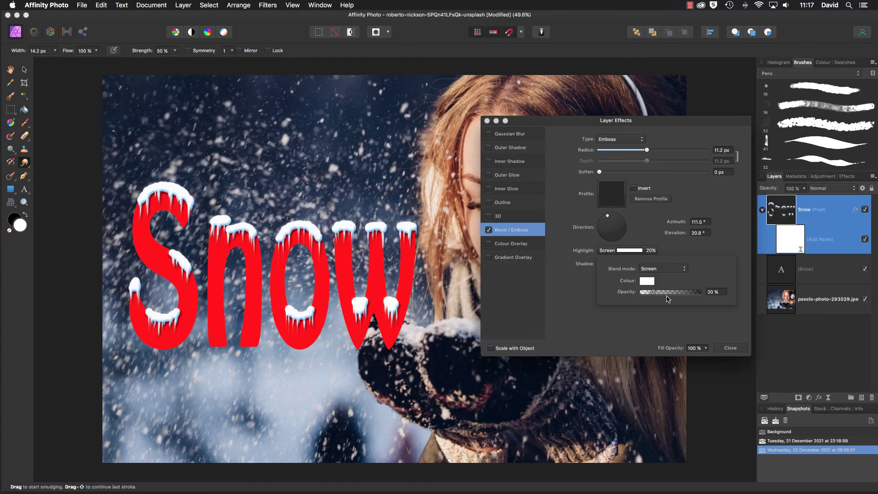
Step: Close Layer Effects, review the Add Noise filter settings, then hide the interface and fit the image
left_click(730, 349)
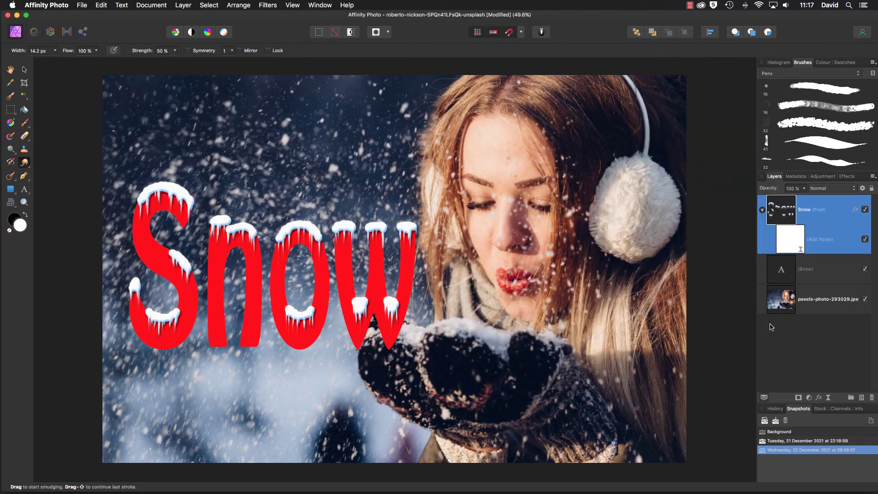
double_click(789, 239)
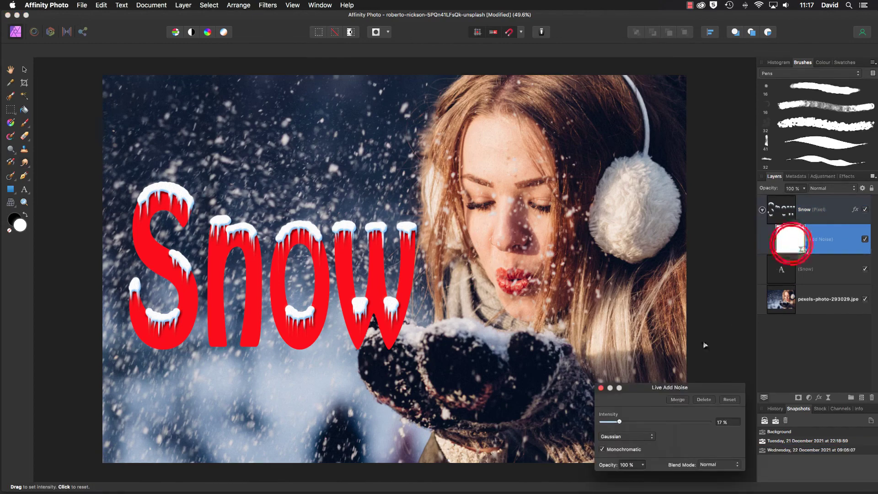
left_click_drag(685, 387, 614, 237)
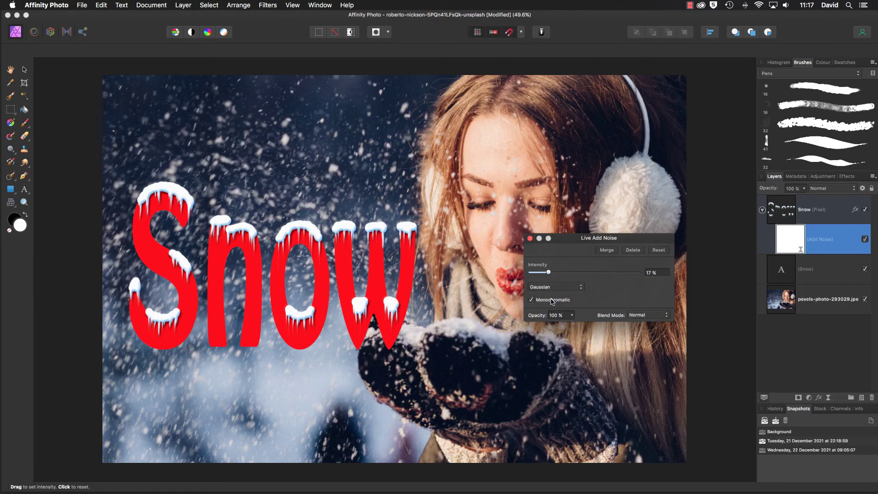
left_click(530, 238)
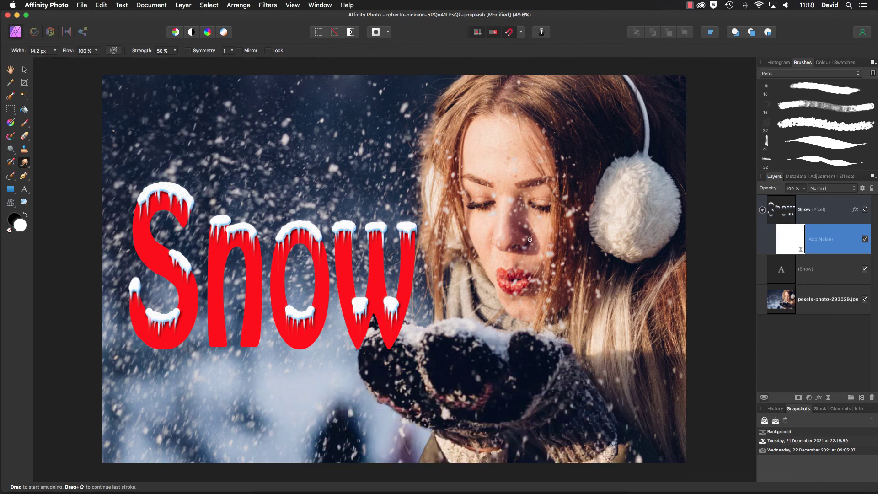
key("Tab")
key("super+0")
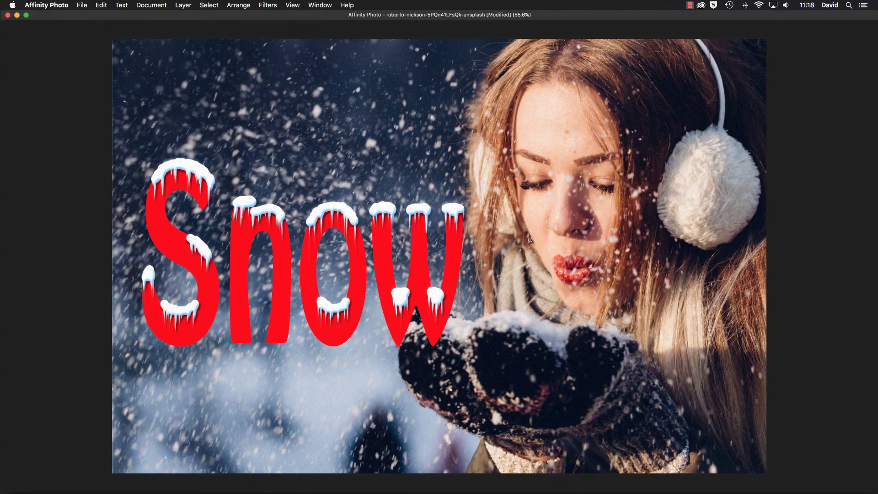